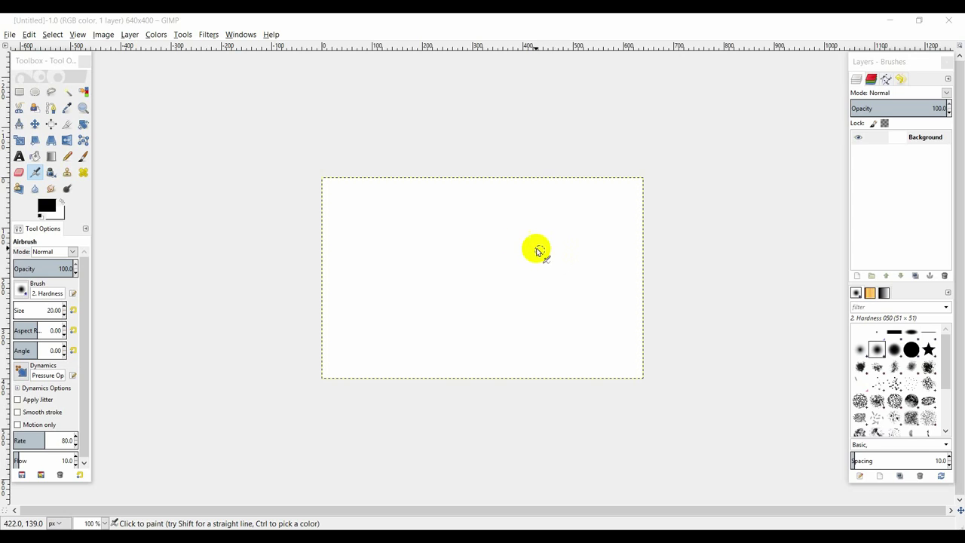
left_click(155, 35)
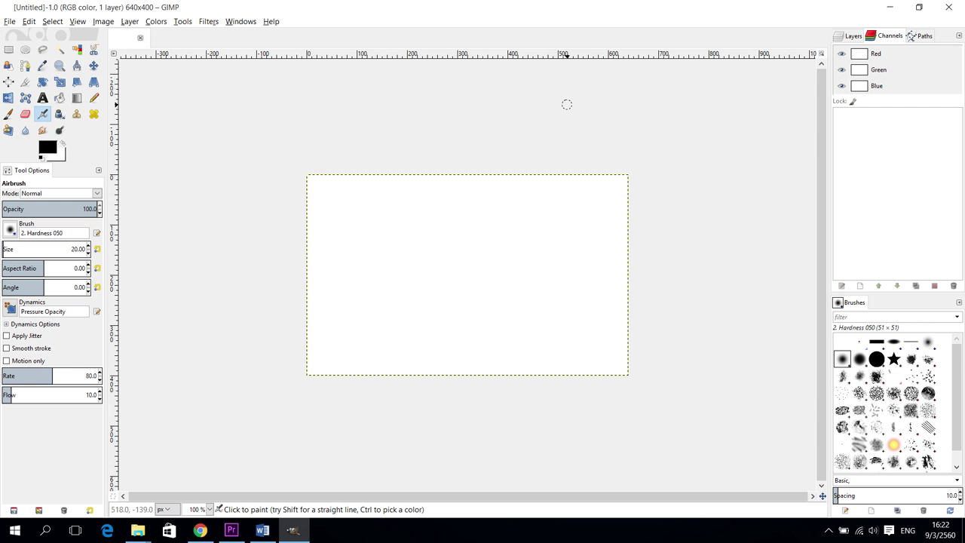
key("ctrl+v")
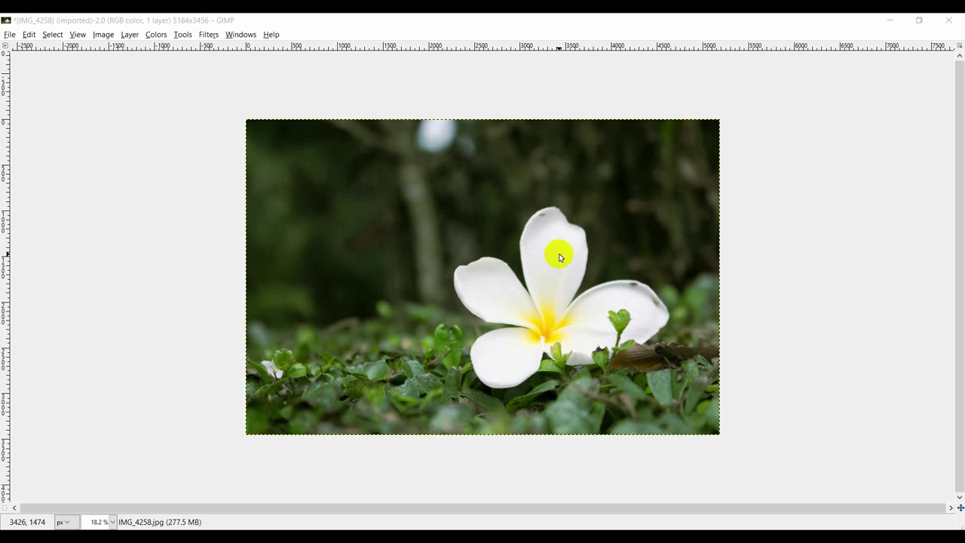
Try a Color Balance adjustment on the flower photo, shifting the highlights slightly from cyan towards red.
left_click(157, 37)
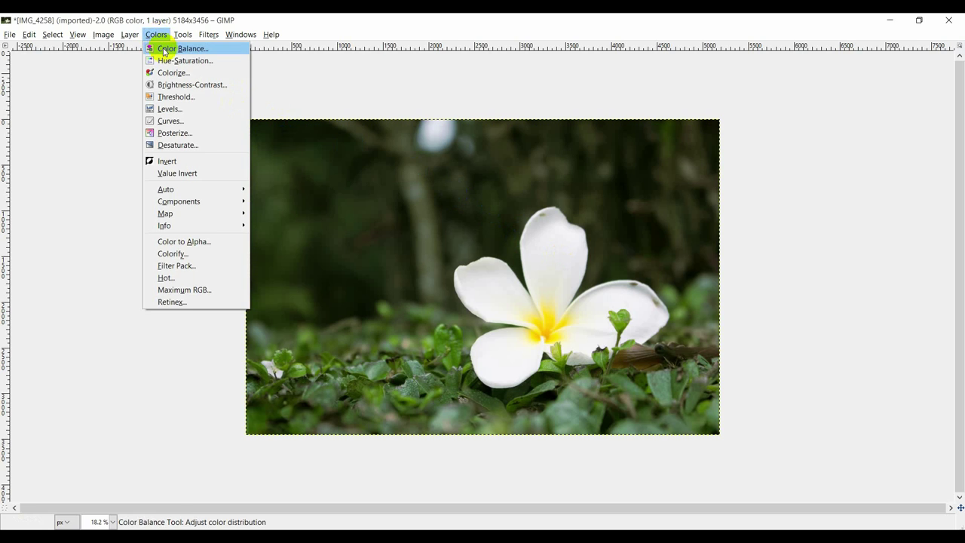
left_click(162, 48)
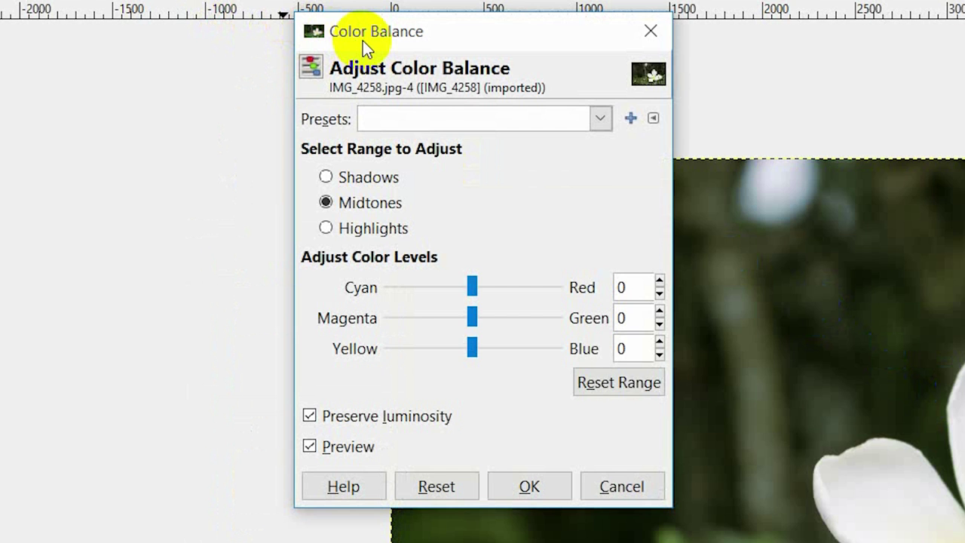
left_click(328, 178)
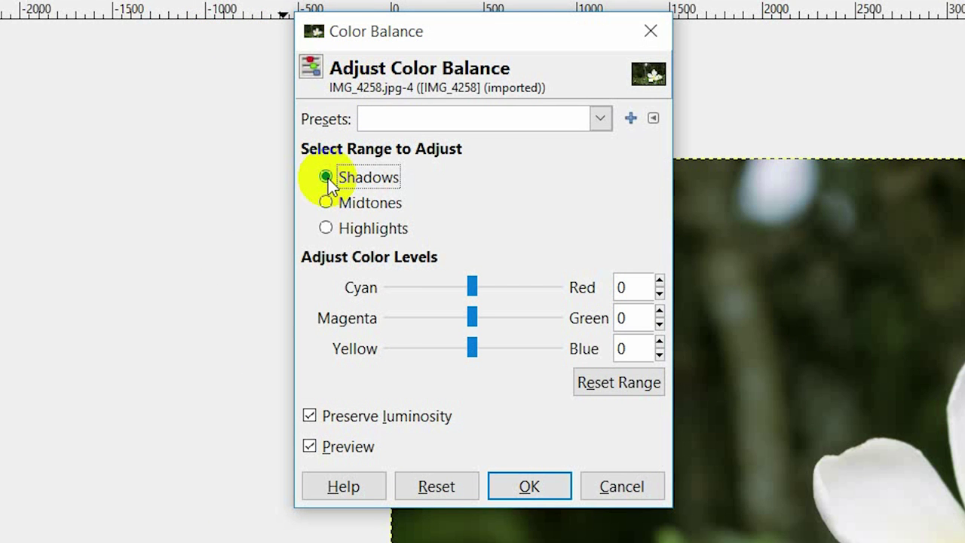
left_click(326, 203)
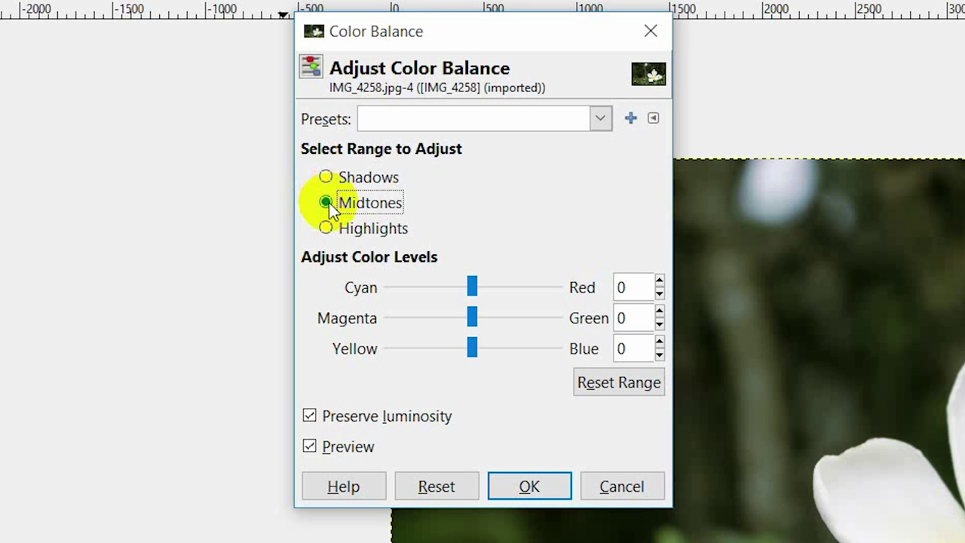
left_click(328, 228)
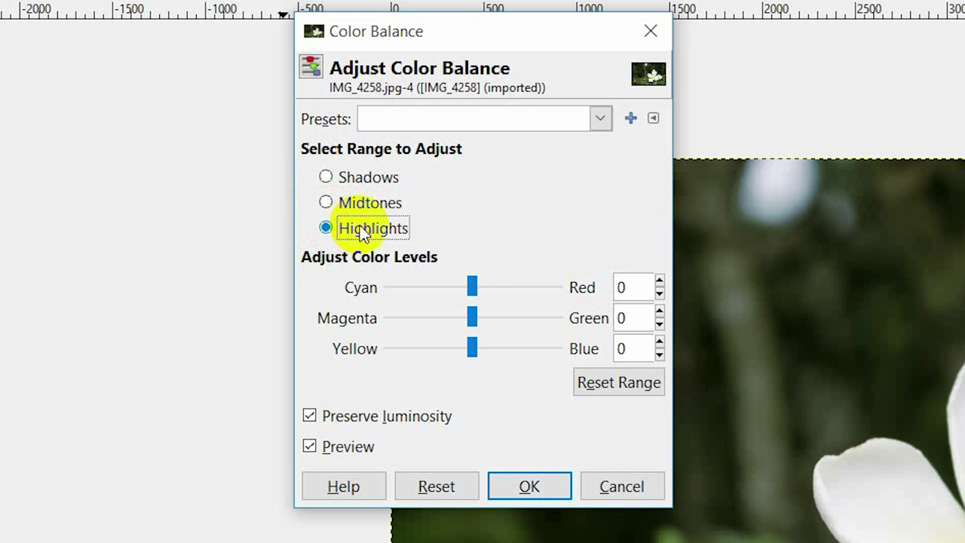
left_click(473, 286)
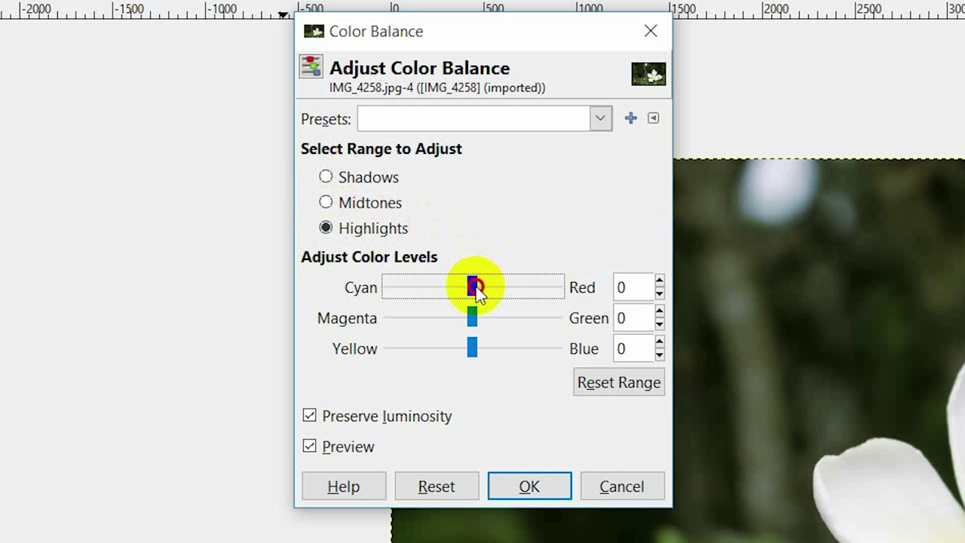
left_click_drag(476, 287, 480, 289)
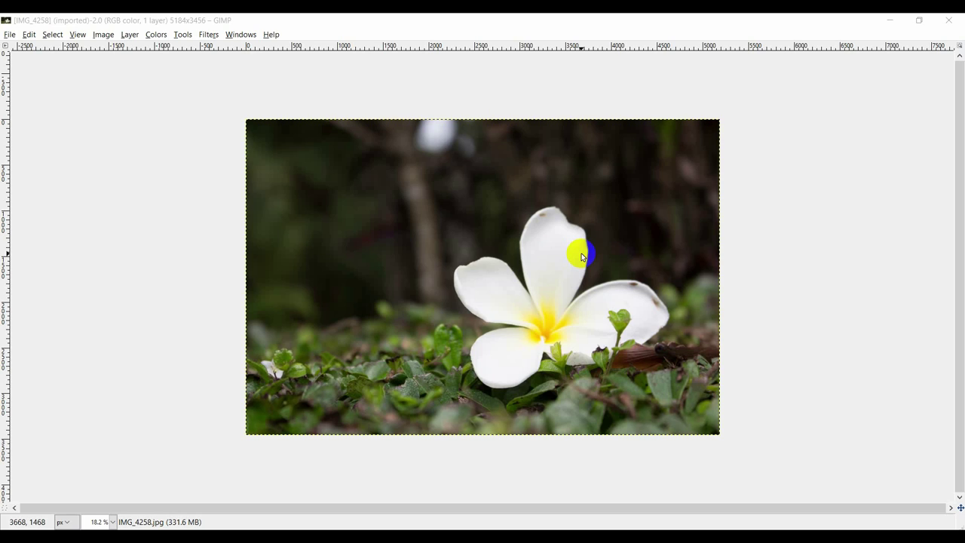
Run the Hue-Saturation adjustment on the flower photo with the Master range and accept it.
left_click(156, 38)
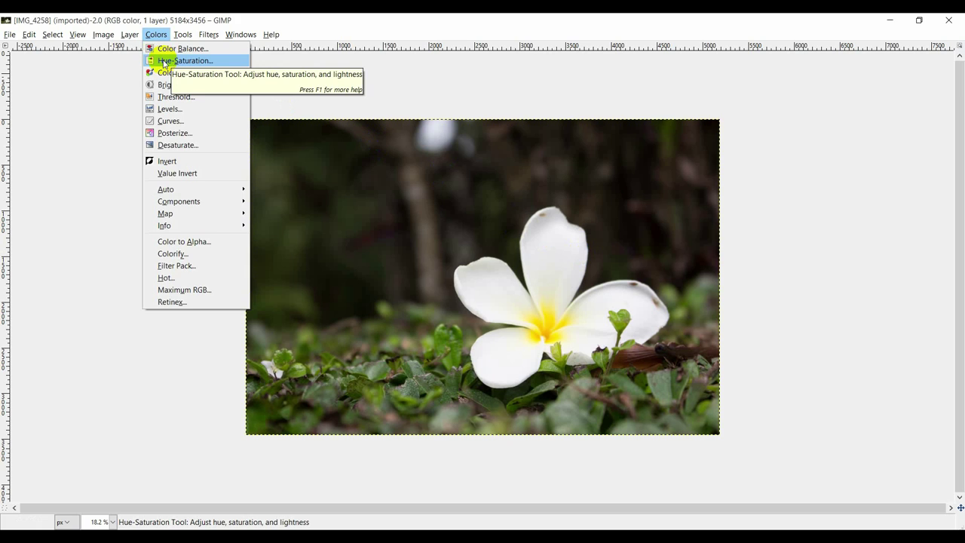
left_click(164, 61)
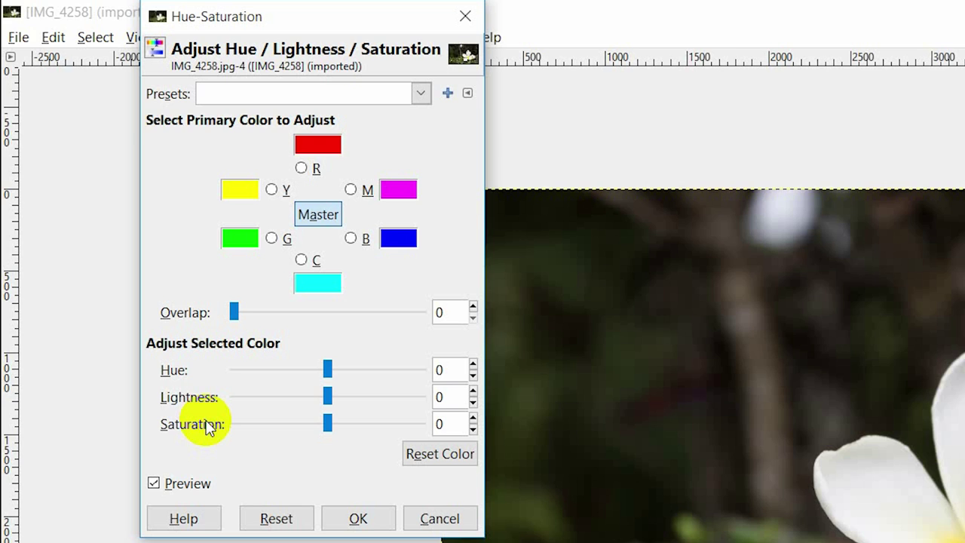
left_click(359, 518)
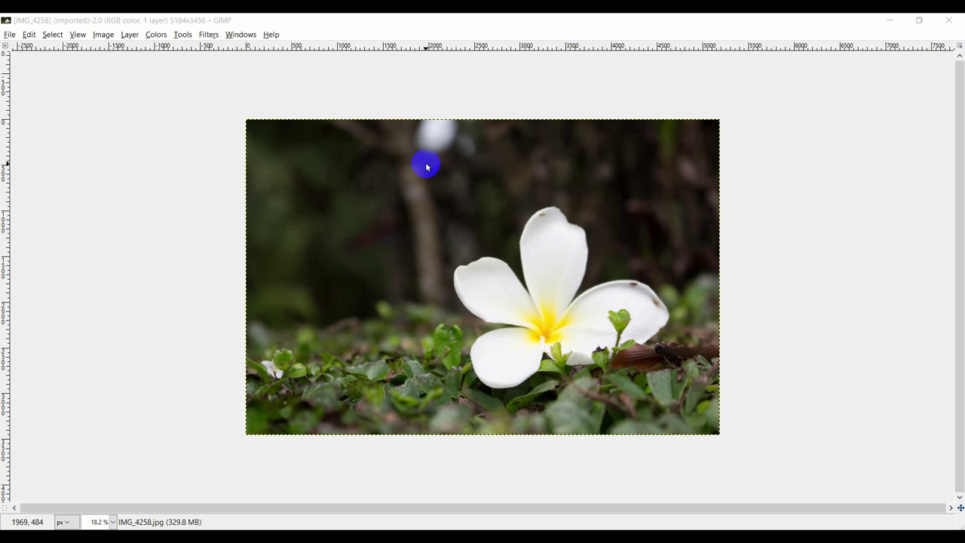
Open the Colorize adjustment for the flower photo.
left_click(159, 36)
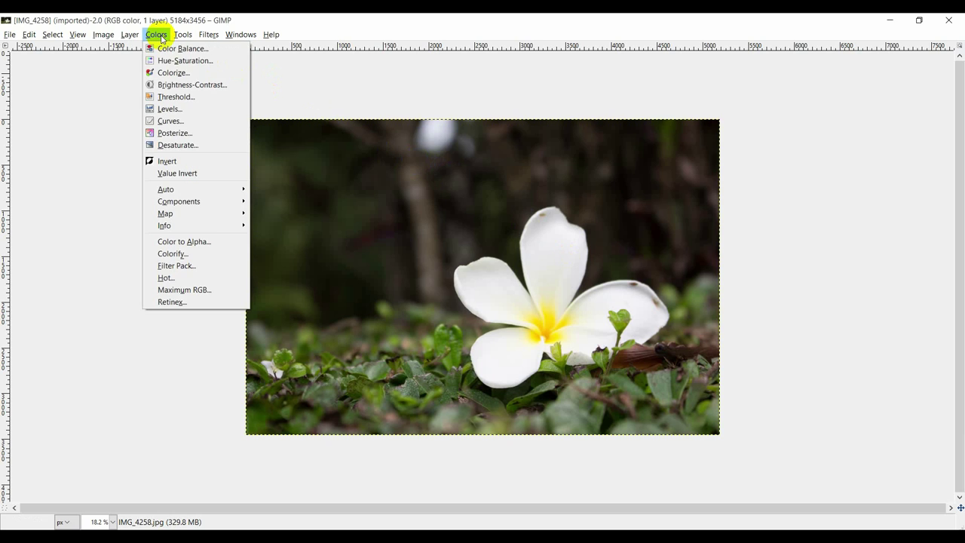
left_click(173, 72)
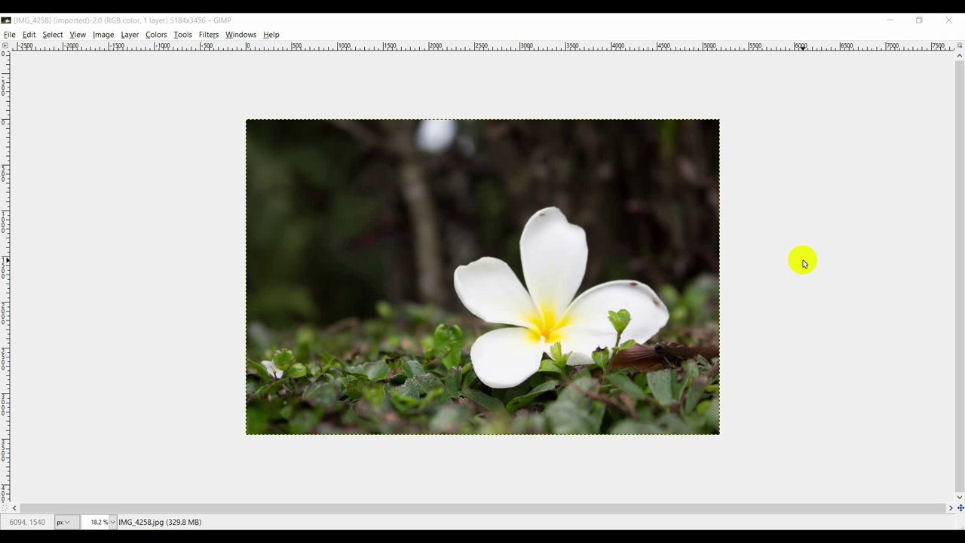
Apply Brightness-Contrast to the flower photo with brightness about 11 and contrast about 6.
left_click(156, 34)
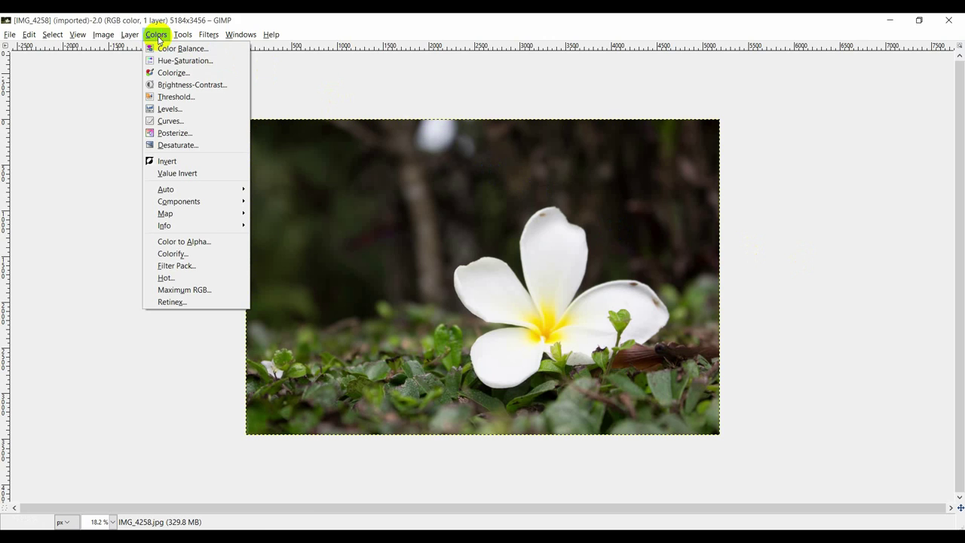
left_click(175, 86)
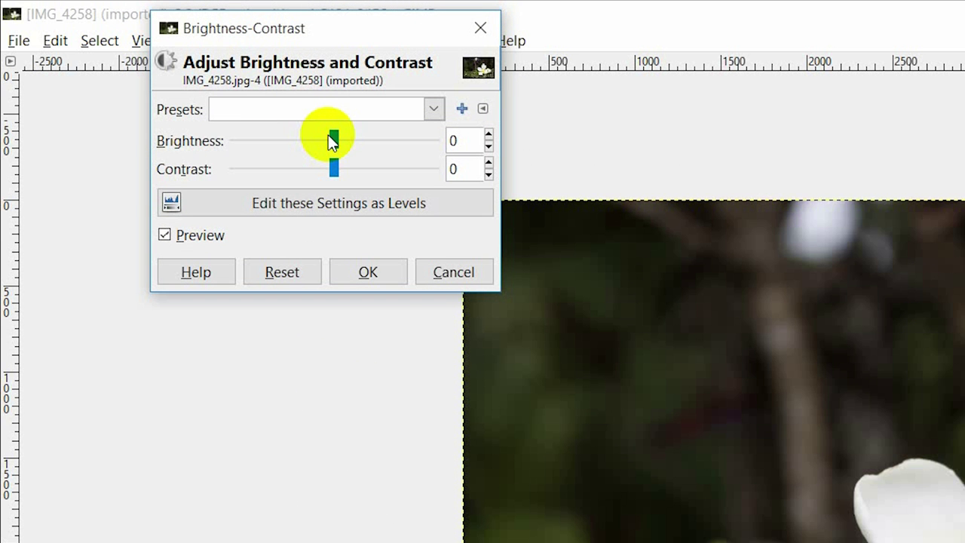
left_click_drag(332, 140, 342, 171)
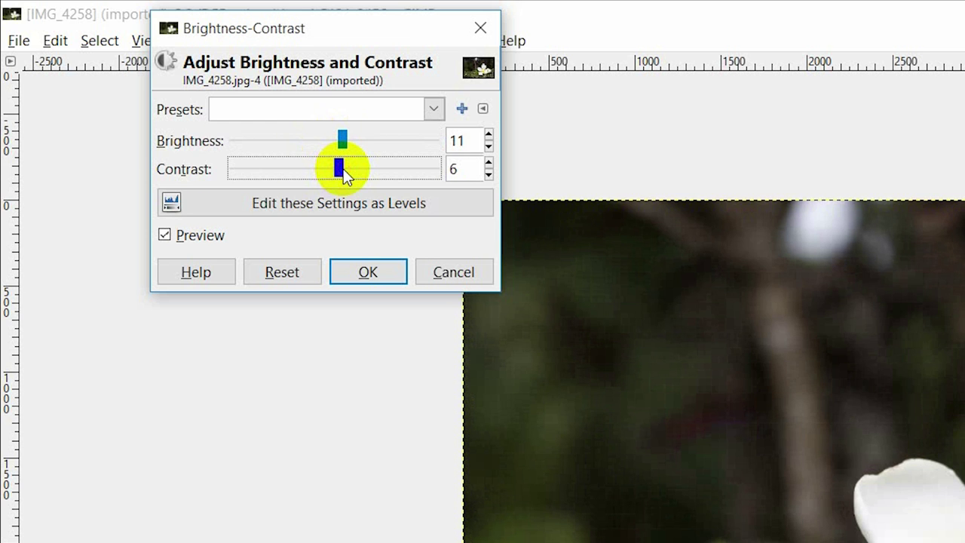
left_click(369, 272)
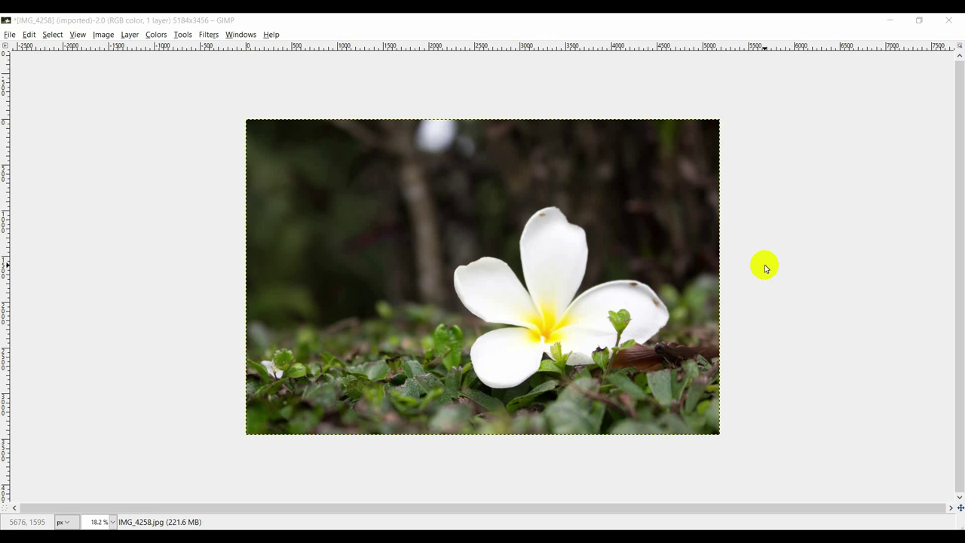
Try a Threshold on the flower photo with the lower limit at 103 and a reduced upper limit.
left_click(156, 34)
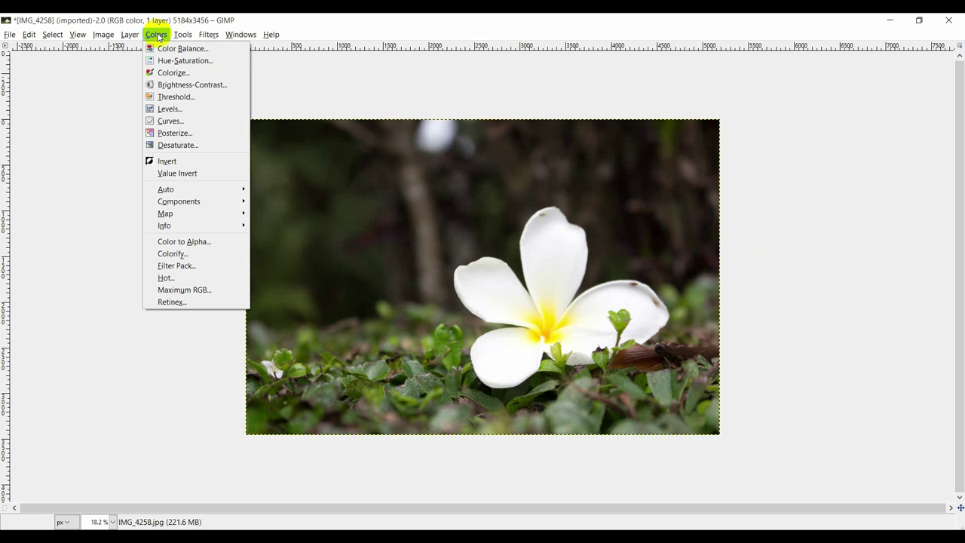
left_click(172, 96)
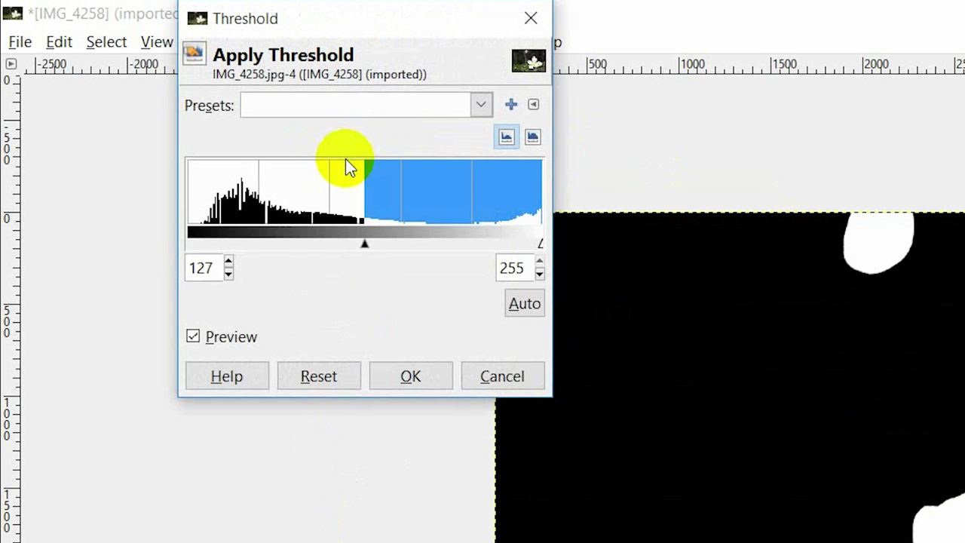
left_click_drag(364, 245, 333, 247)
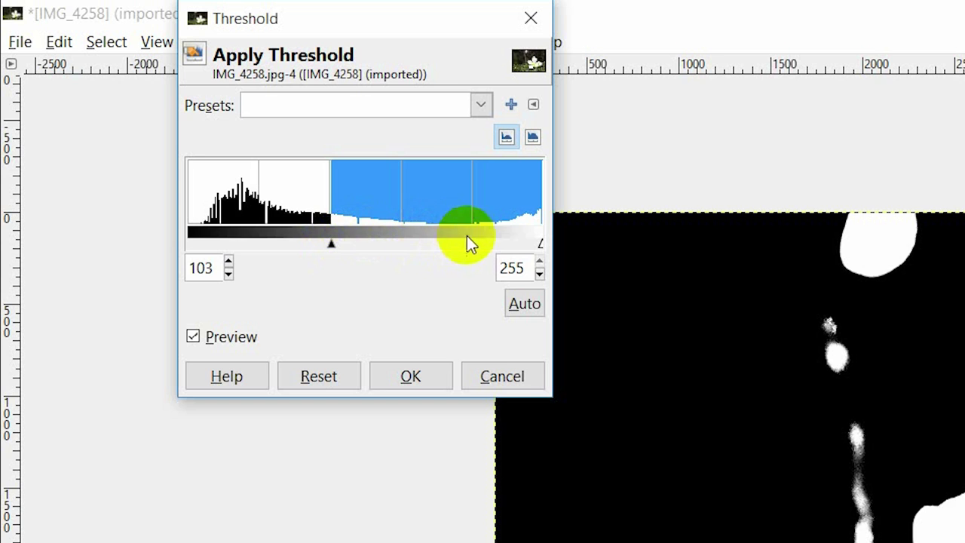
left_click_drag(539, 243, 497, 249)
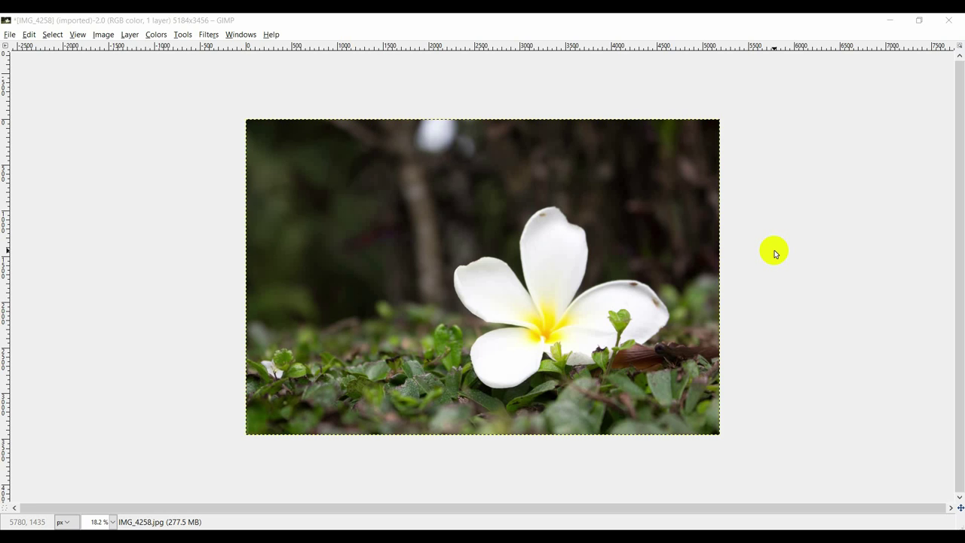
Adjust the photo's Levels on the Value channel with input black point 14, gamma 1.39 and white point 230.
left_click(155, 35)
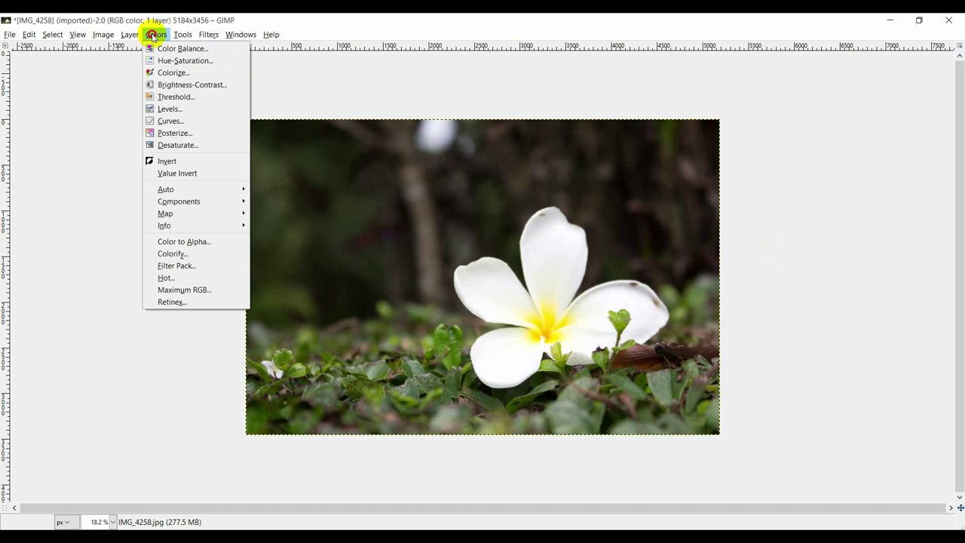
left_click(171, 109)
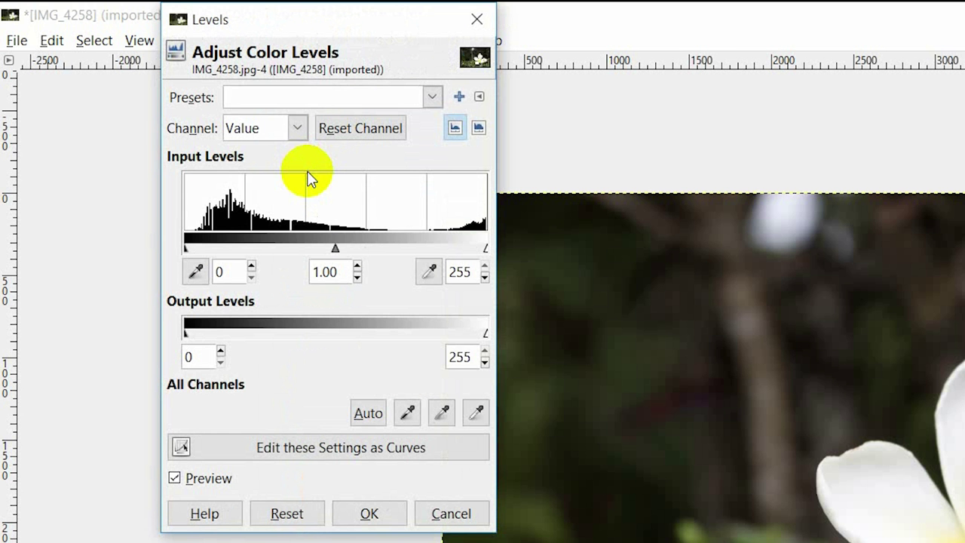
left_click(297, 129)
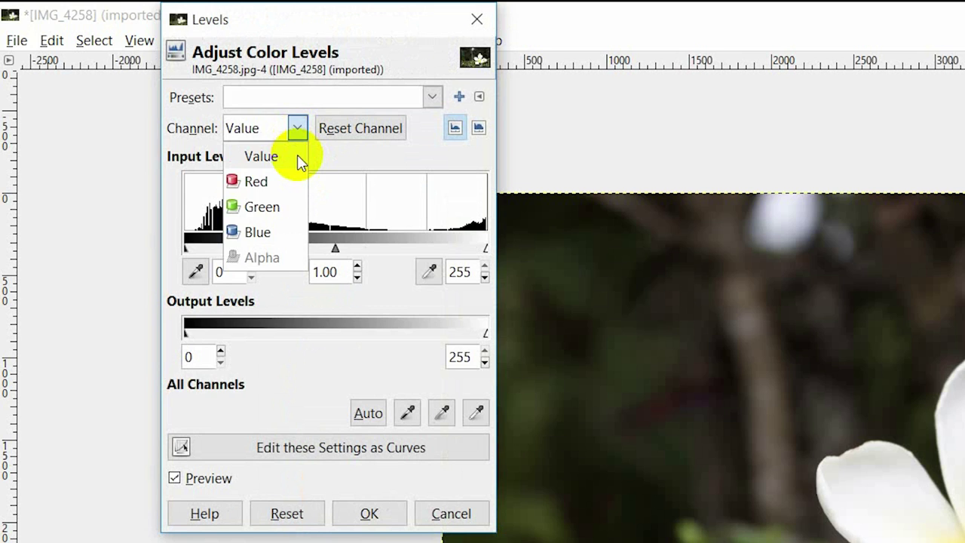
left_click(297, 156)
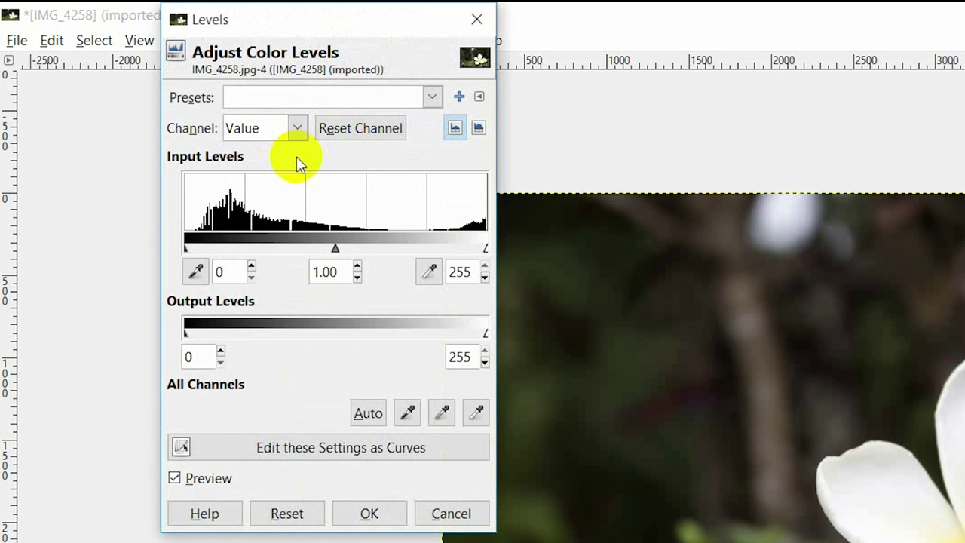
left_click(186, 248)
left_click_drag(186, 247, 202, 248)
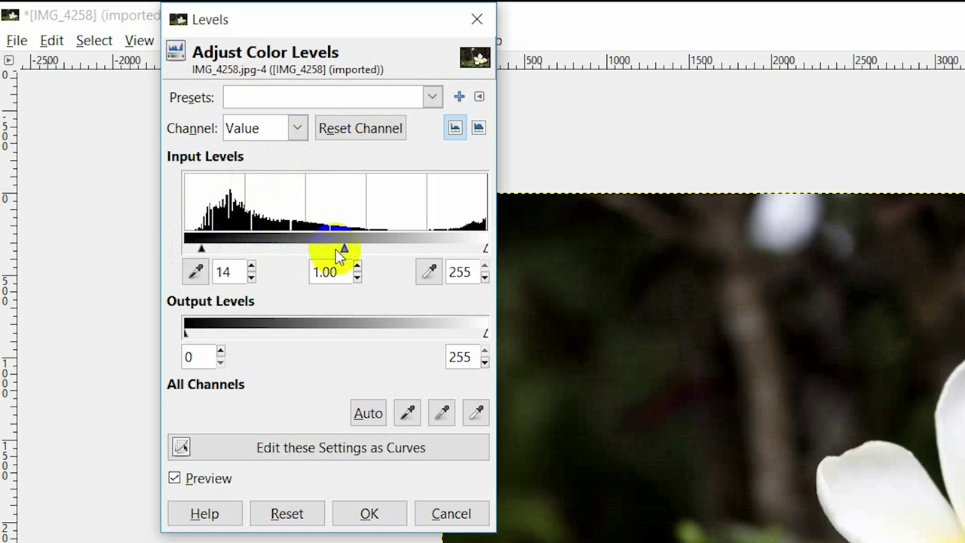
left_click_drag(343, 249, 324, 248)
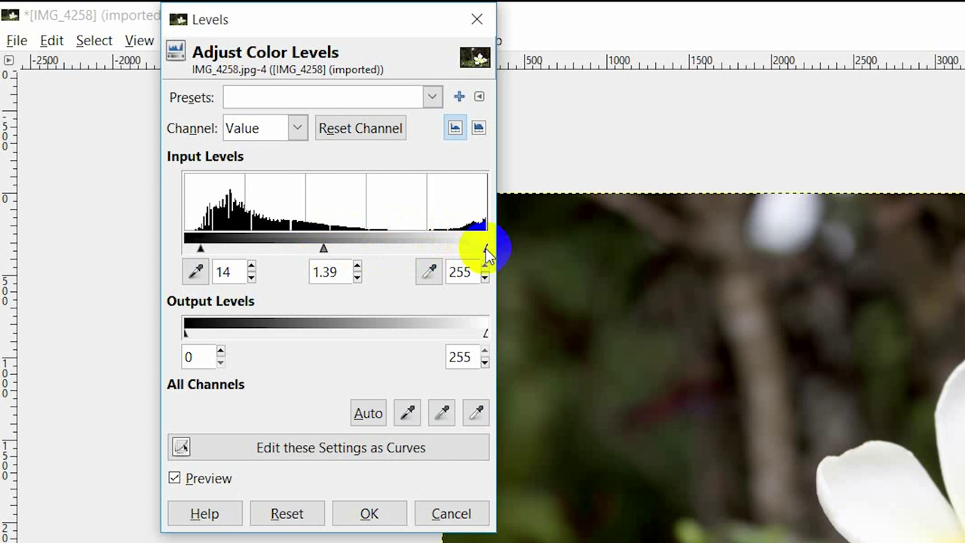
left_click_drag(485, 249, 450, 248)
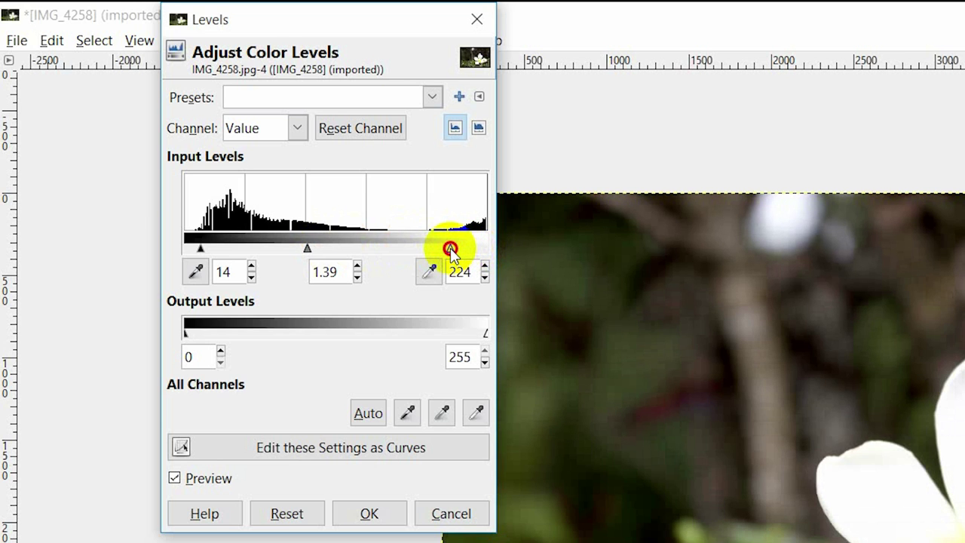
left_click_drag(450, 249, 456, 250)
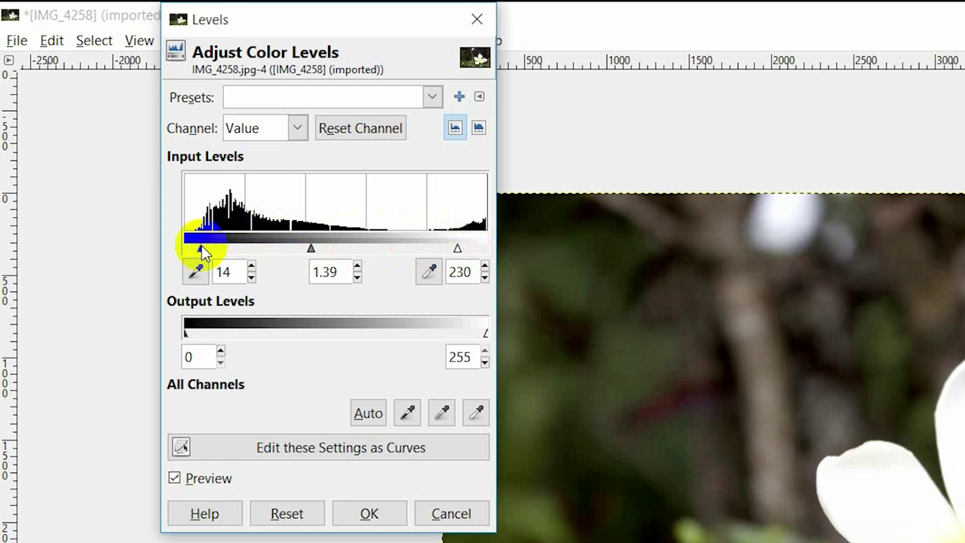
Fine-tune the Value input levels to black point 15 and white point 238, and readjust the midtone gamma.
left_click_drag(202, 250, 206, 251)
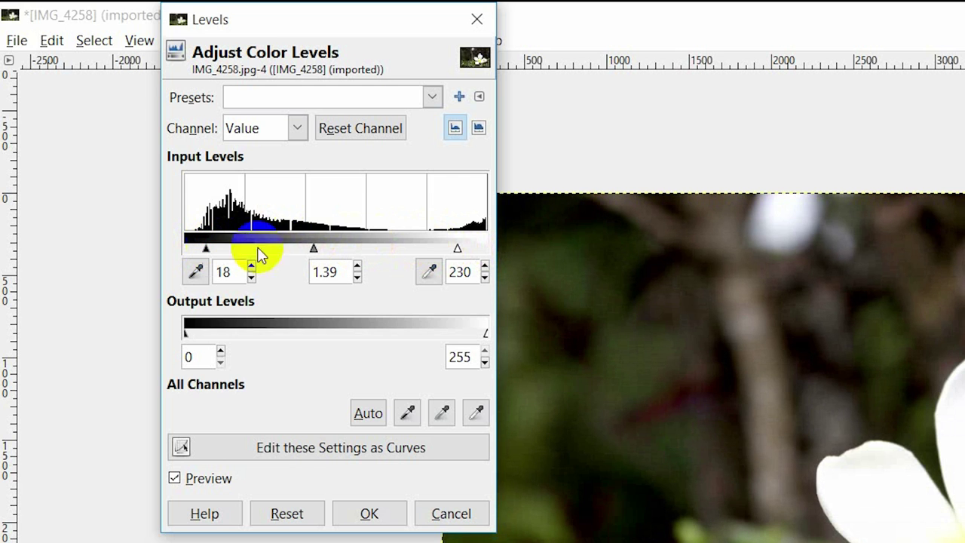
left_click_drag(313, 248, 310, 250)
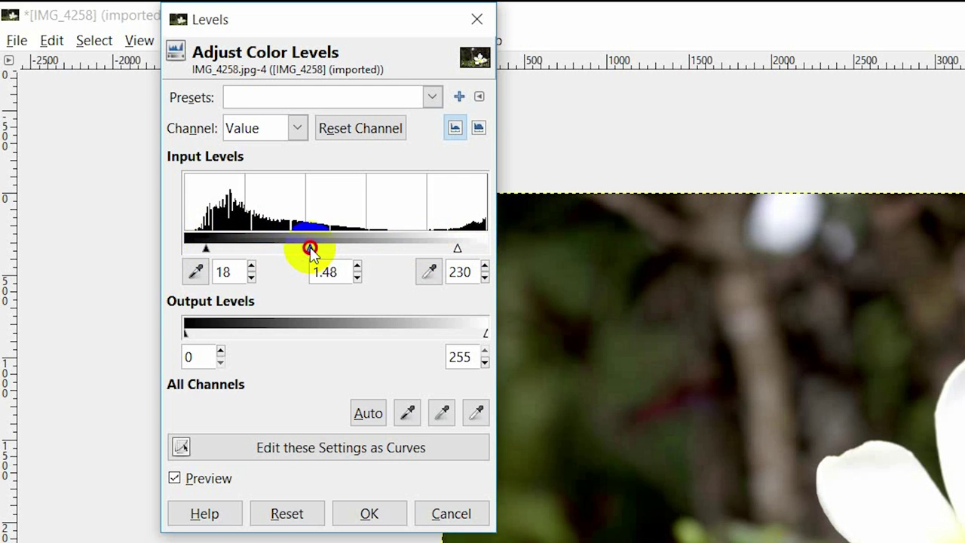
left_click_drag(204, 248, 203, 250)
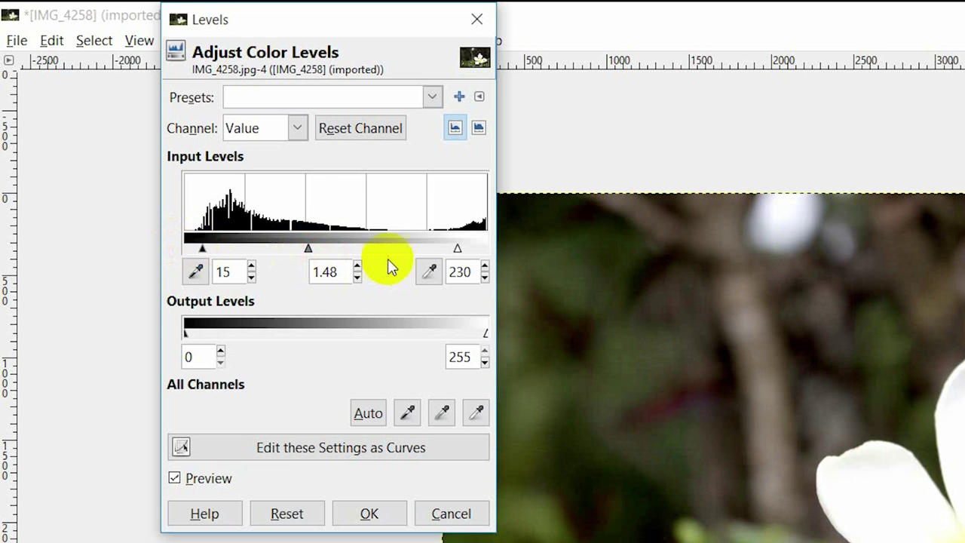
left_click_drag(457, 250, 467, 250)
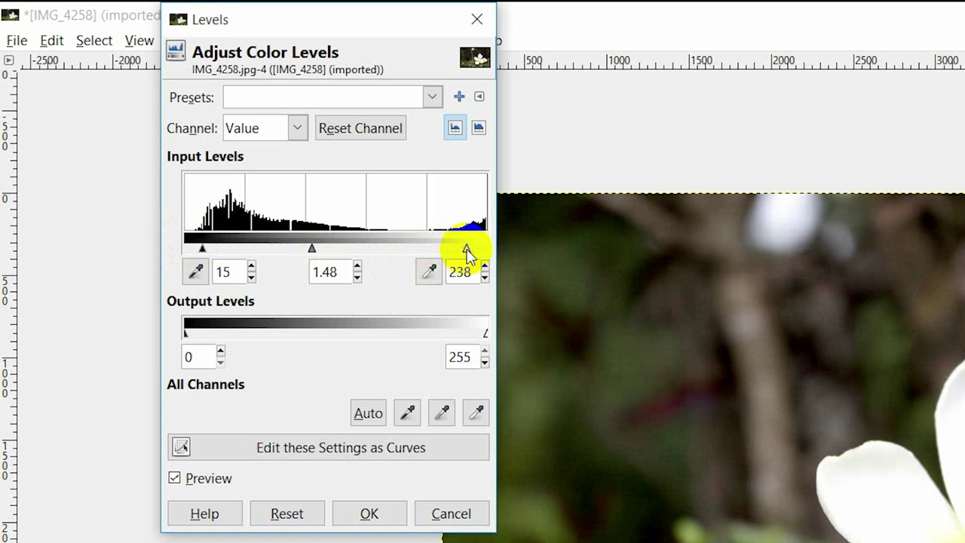
left_click_drag(317, 251, 320, 252)
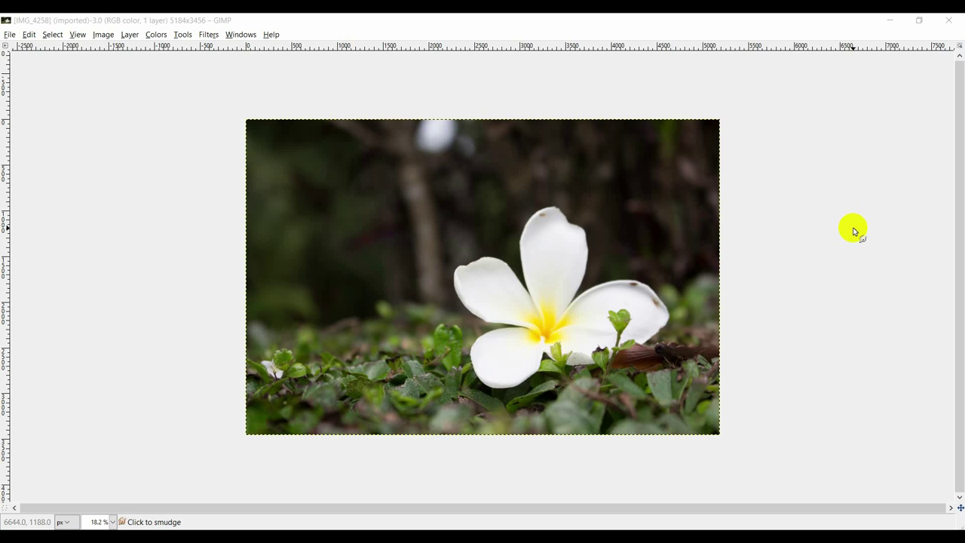
Apply a smooth S-shaped Curves adjustment to the flower photo's Value channel, raising highlights around x 174, y 202 and lowering the shadows.
left_click(269, 125)
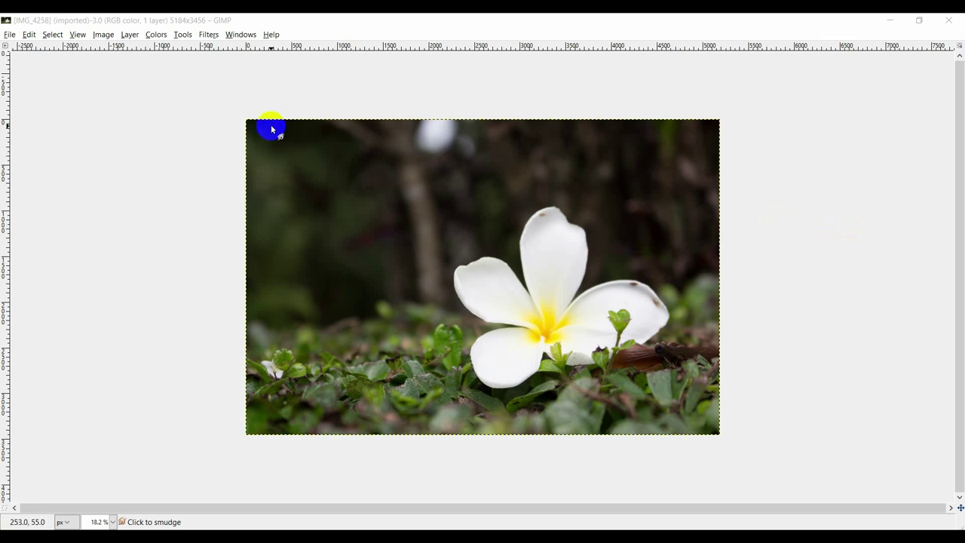
left_click(155, 34)
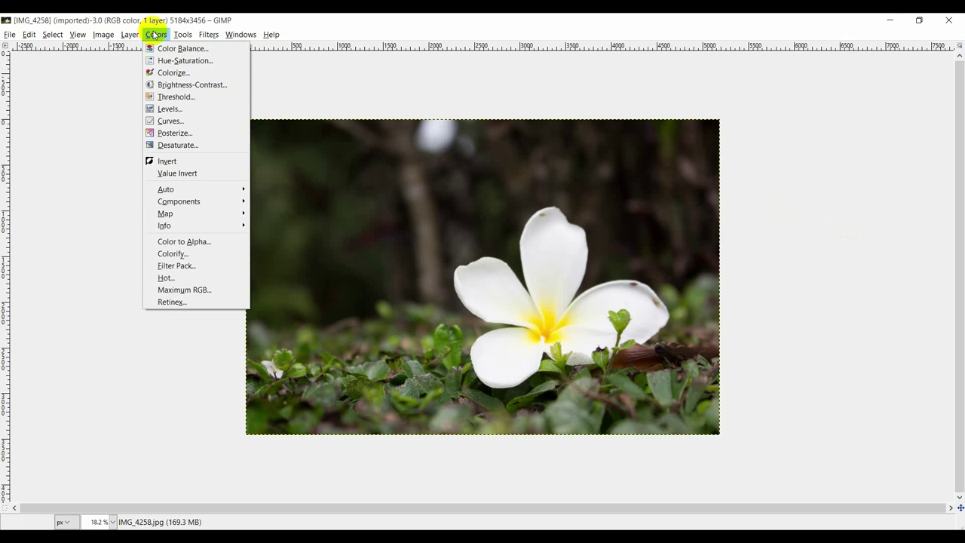
left_click(169, 120)
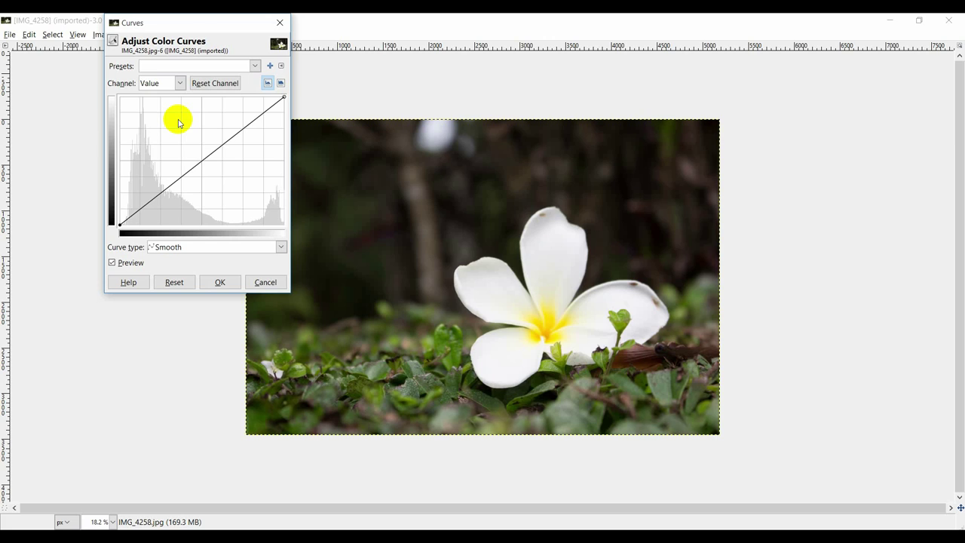
left_click(558, 238)
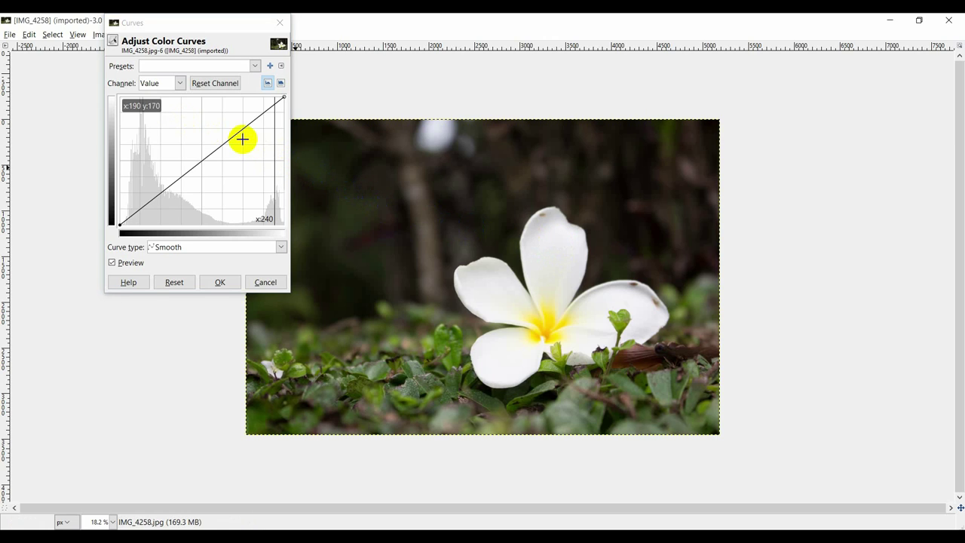
left_click_drag(236, 134, 231, 123)
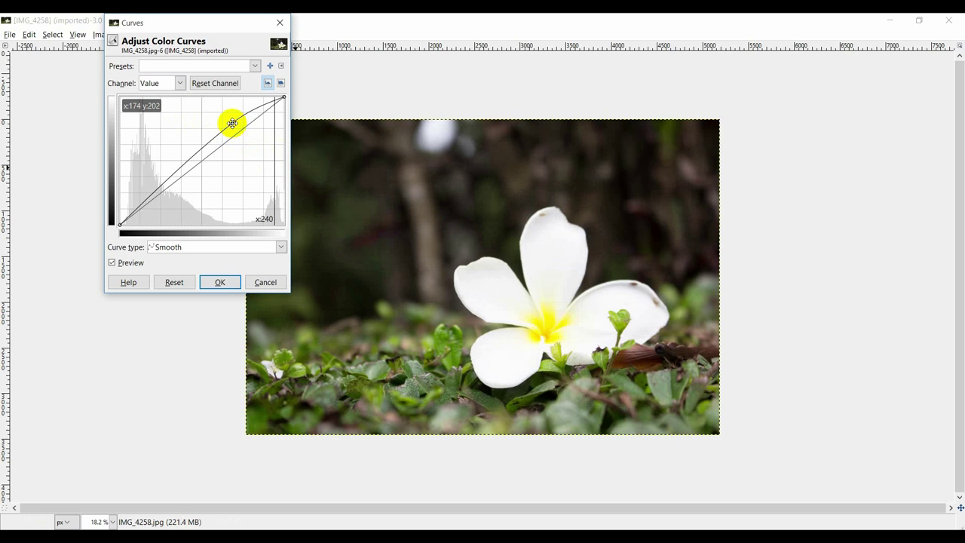
left_click_drag(168, 174, 178, 193)
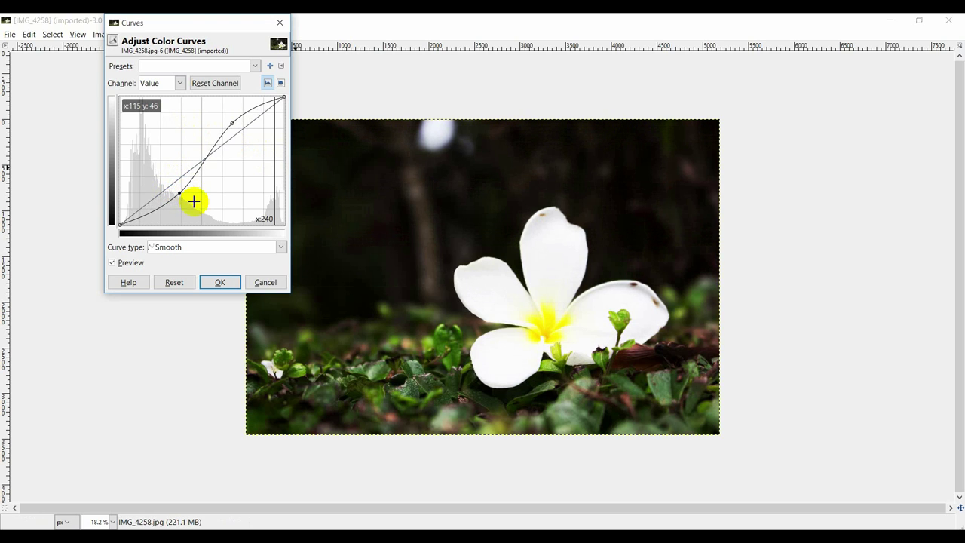
left_click(219, 281)
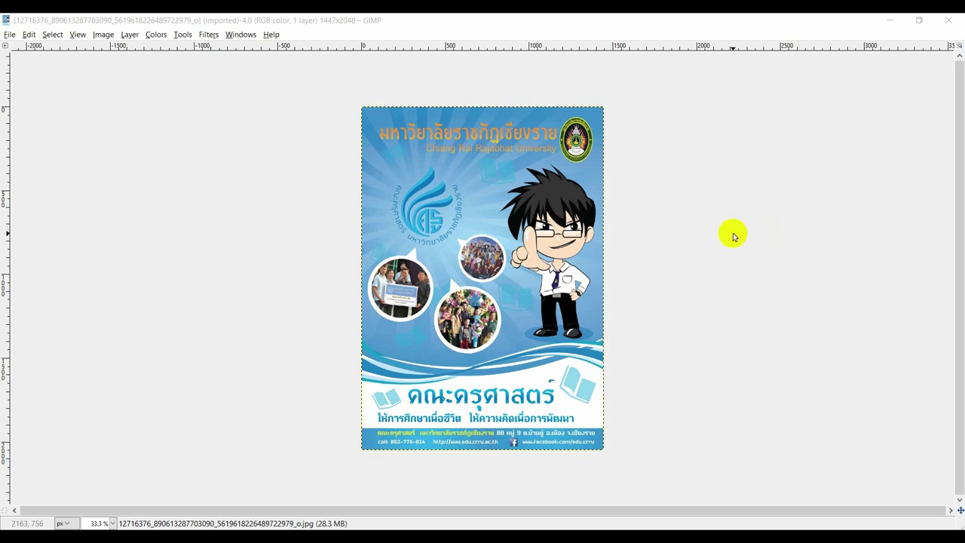
Posterize the university poster image with the posterize levels set to 39.
left_click(156, 35)
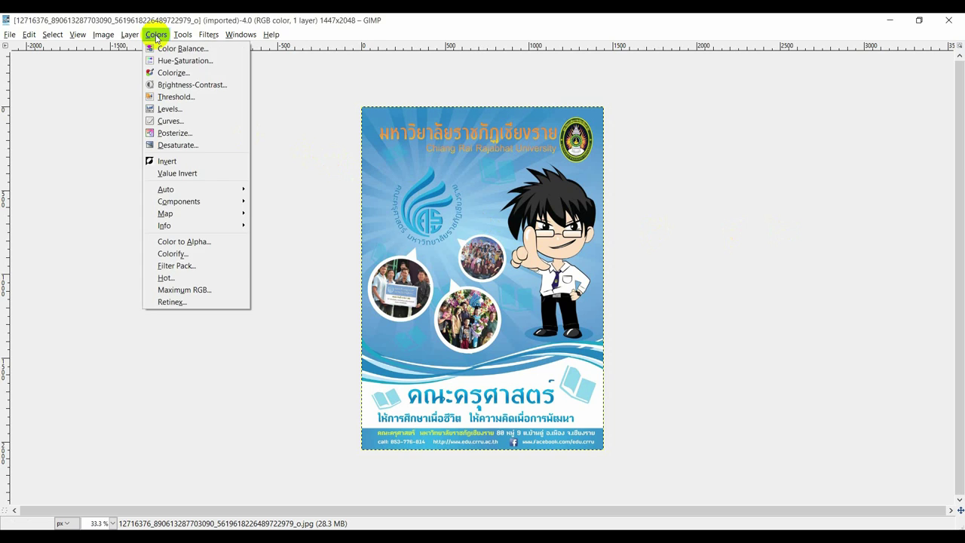
left_click(182, 134)
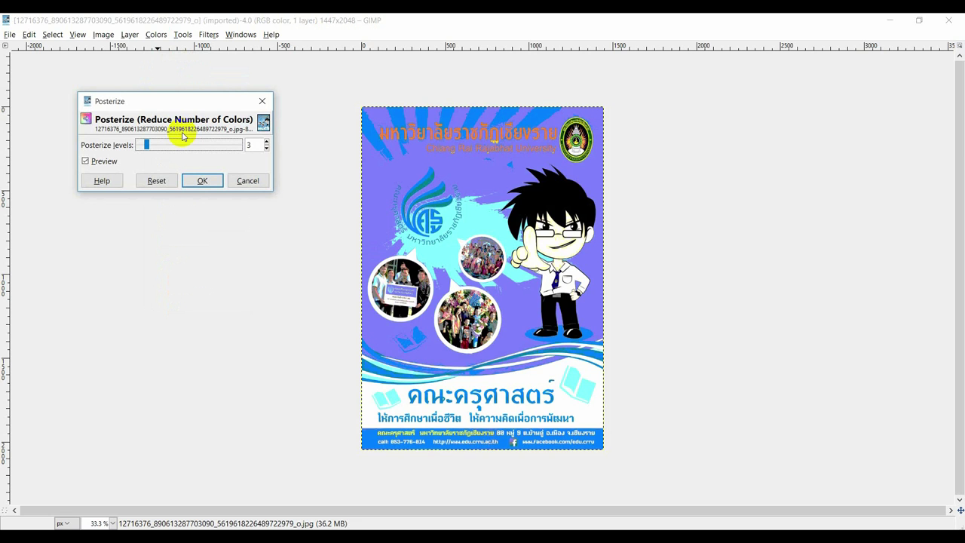
left_click_drag(145, 144, 166, 146)
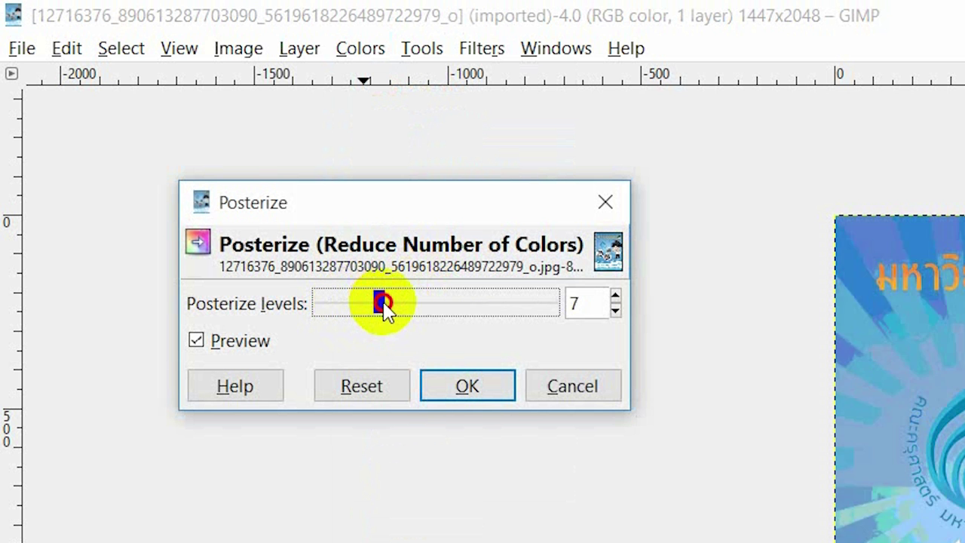
left_click_drag(383, 303, 468, 319)
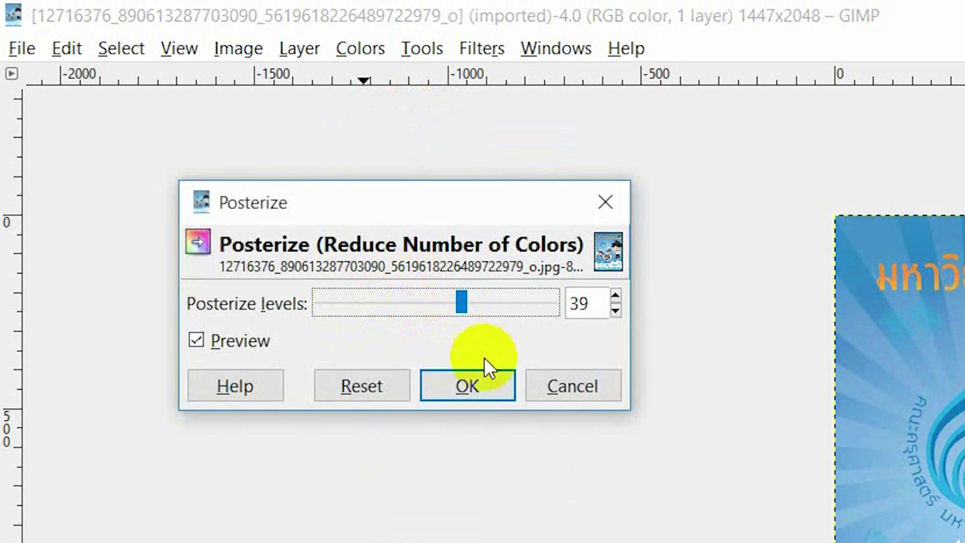